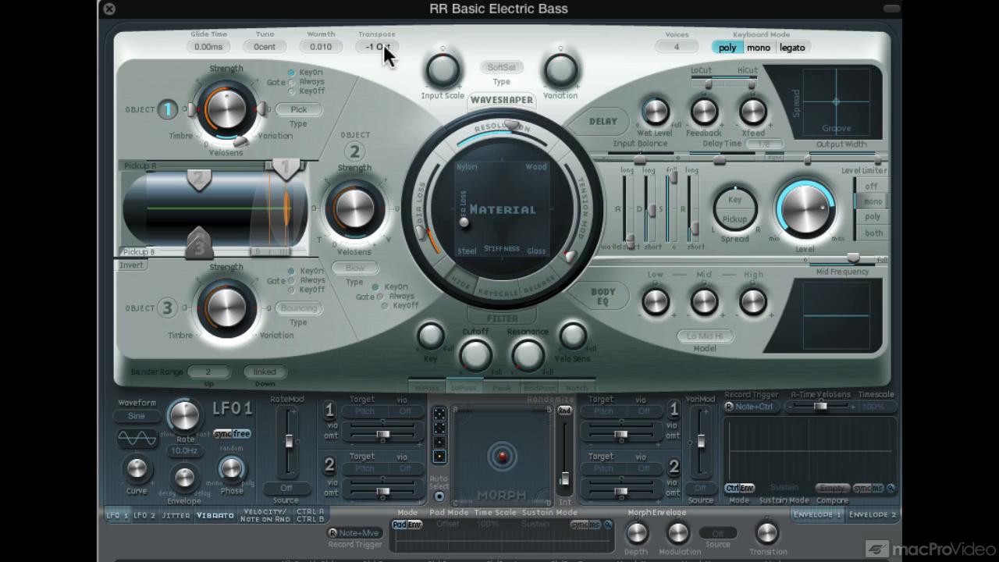
- Set the instrument's transposition to none
left_click(383, 45)
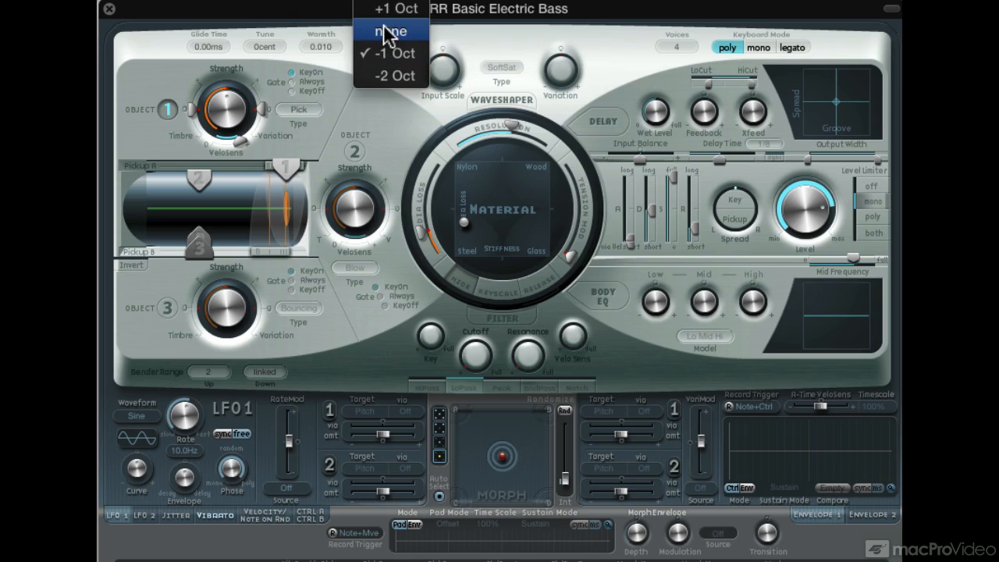
left_click(384, 33)
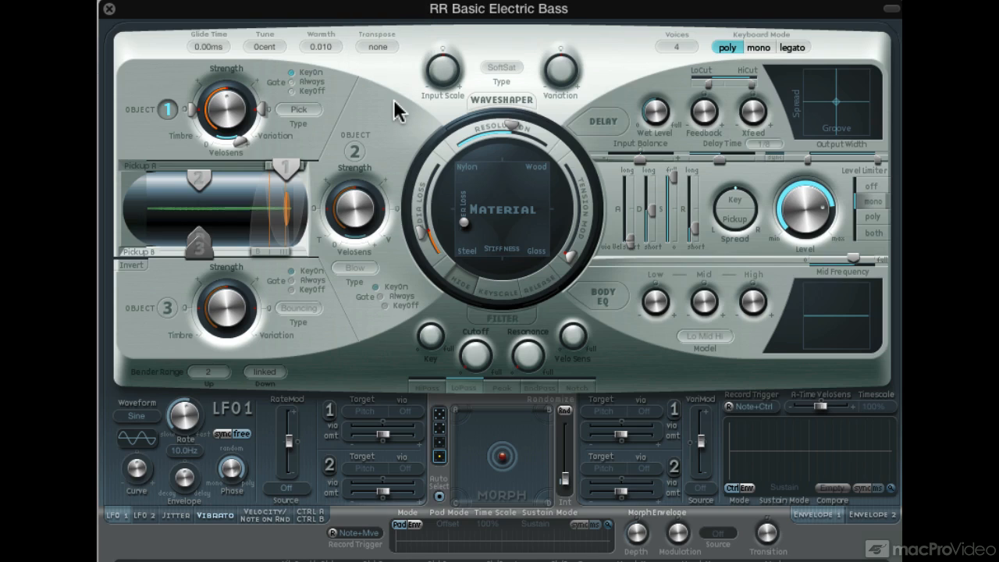
- Adjust the string material: lower the stiffness slightly, raise the resolution and reduce the media loss a little
left_click(464, 223)
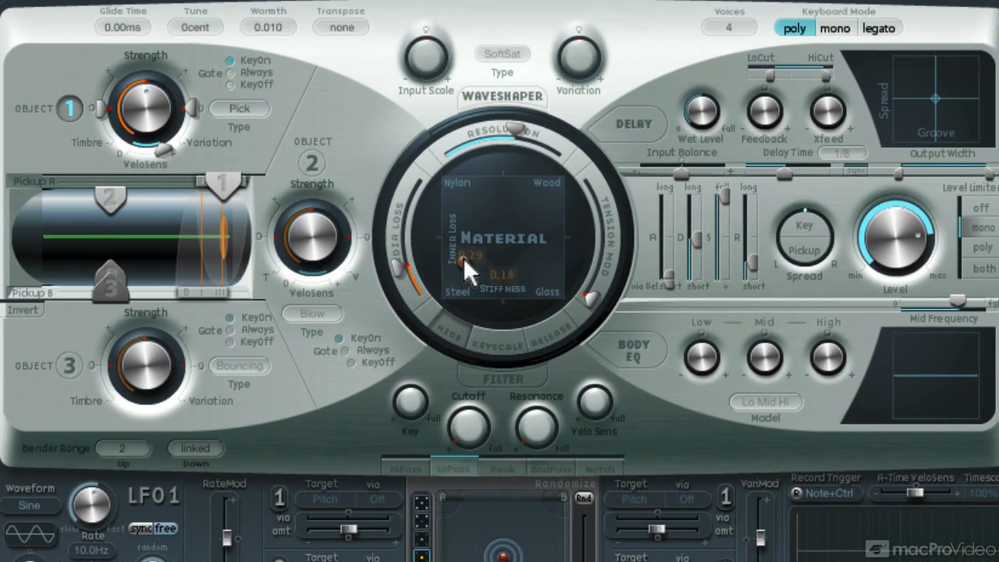
left_click_drag(464, 258, 459, 259)
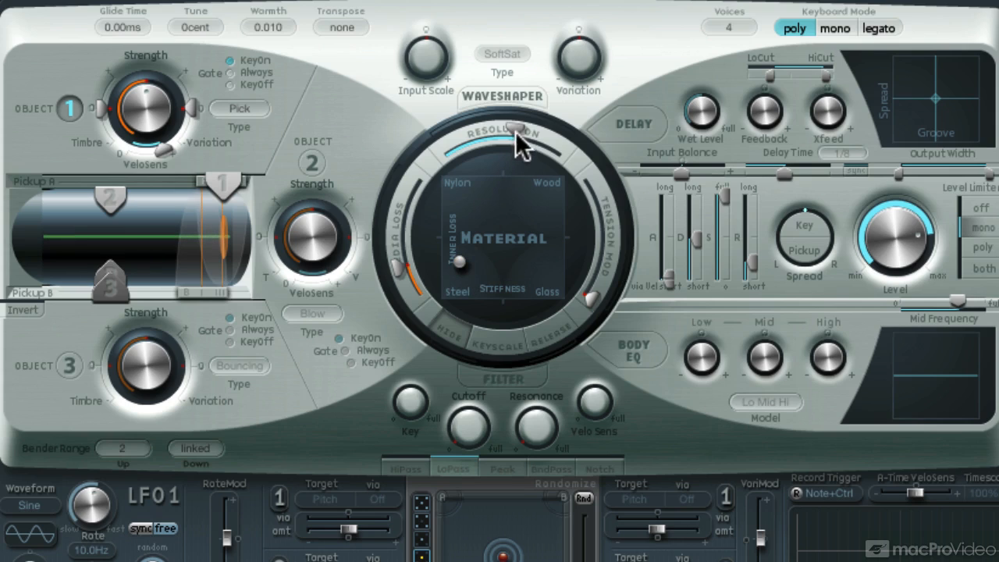
left_click_drag(516, 129, 568, 167)
left_click(559, 150)
left_click(397, 274)
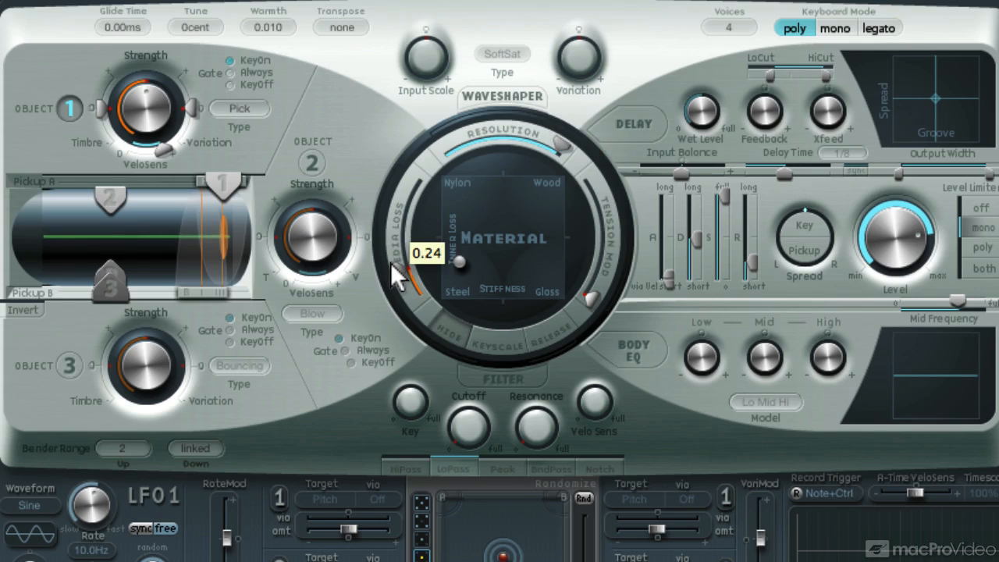
left_click_drag(392, 269, 392, 271)
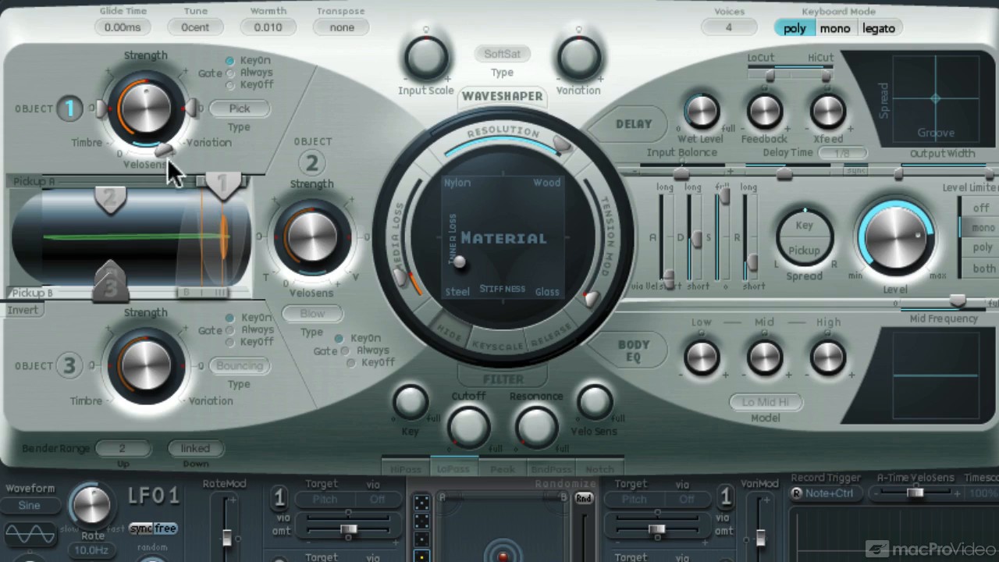
- Raise Object 1's strength, shift its variation slightly below zero, and bring the string's media loss back to about 0.24
left_click_drag(154, 111, 192, 122)
mouse_move(390, 279)
left_mouse_down()
mouse_move(398, 285)
mouse_move(397, 270)
left_mouse_up()
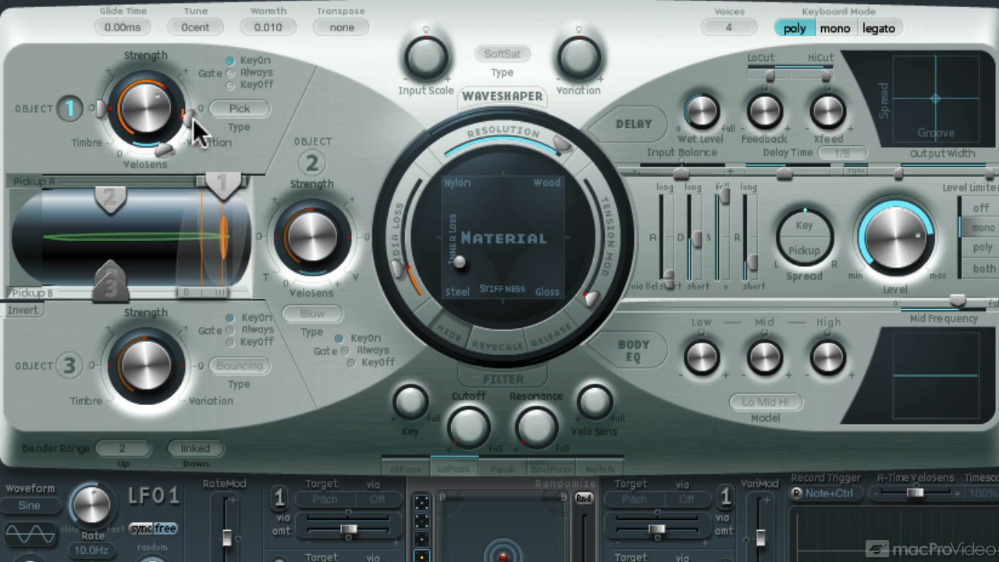
left_click_drag(193, 118, 193, 121)
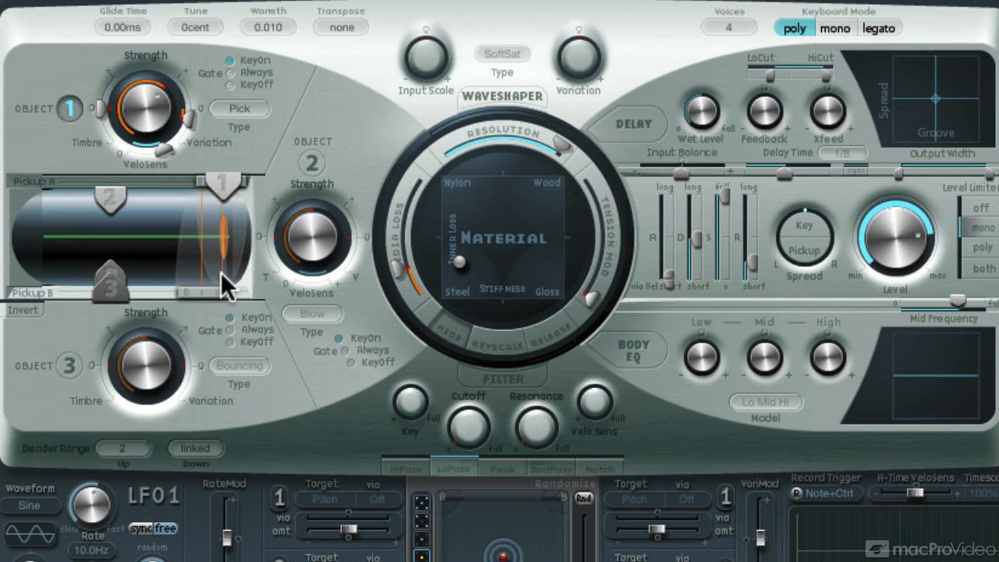
- Move Pickups A and B a little toward the middle of the string and Object 1 slightly closer to the string's end
left_click_drag(199, 177, 193, 180)
left_click_drag(191, 286, 182, 289)
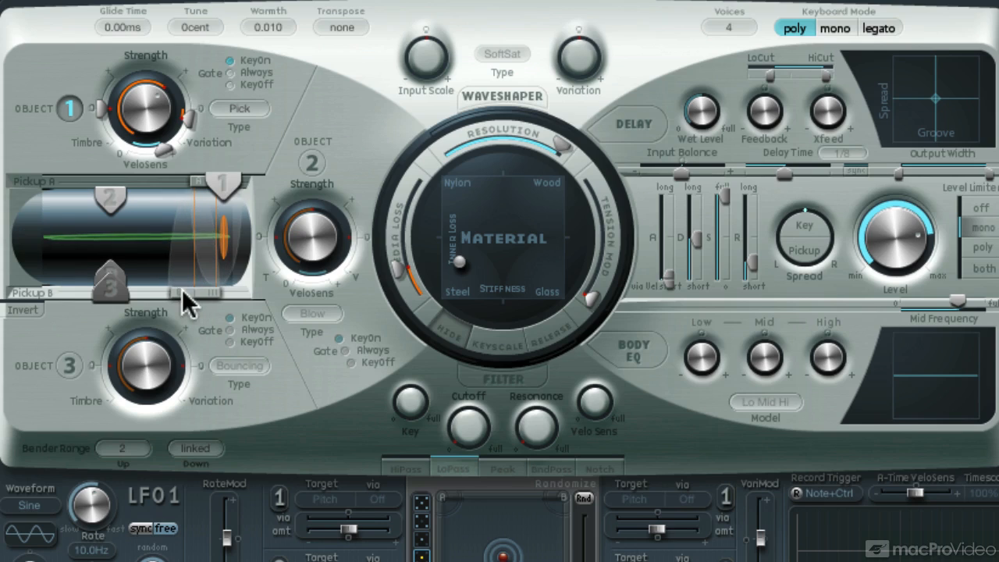
mouse_move(227, 181)
left_mouse_down()
mouse_move(247, 182)
mouse_move(182, 179)
mouse_move(190, 179)
left_mouse_up()
mouse_move(184, 283)
left_mouse_down()
mouse_move(173, 289)
mouse_move(184, 284)
left_mouse_up()
left_click_drag(234, 181, 233, 184)
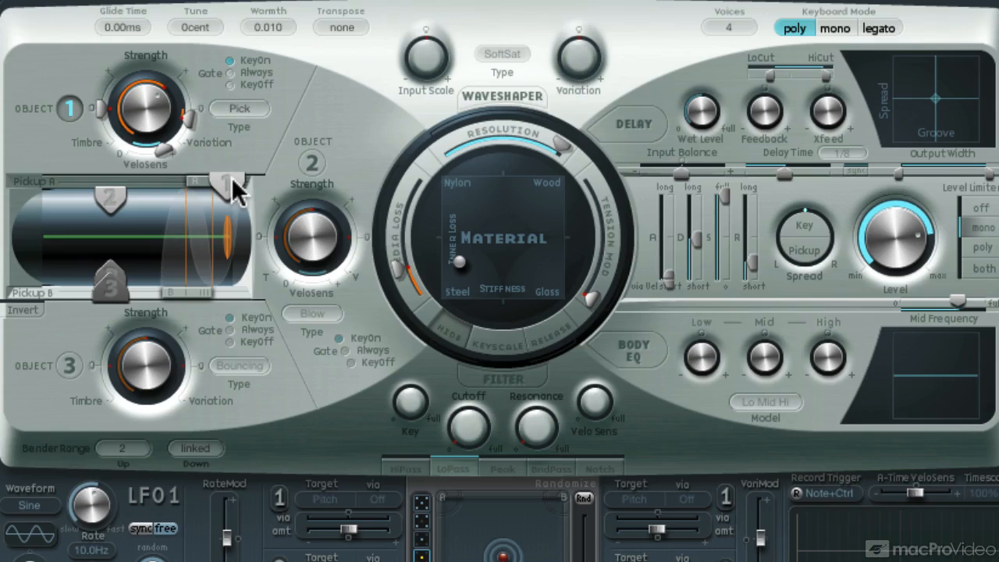
- Enable Object 2 as a Bouncing type and raise its variation slightly above zero
left_click(313, 162)
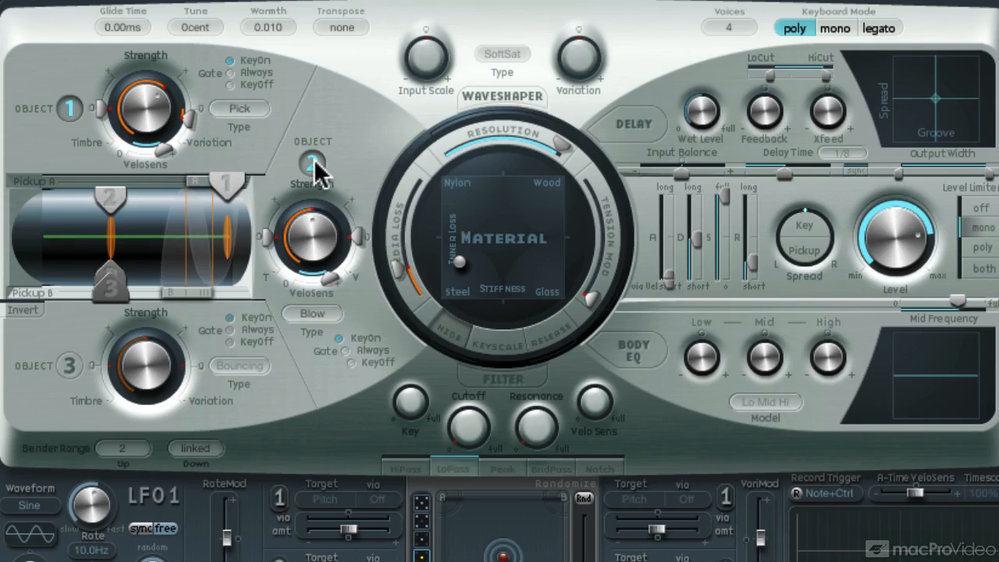
left_click(314, 319)
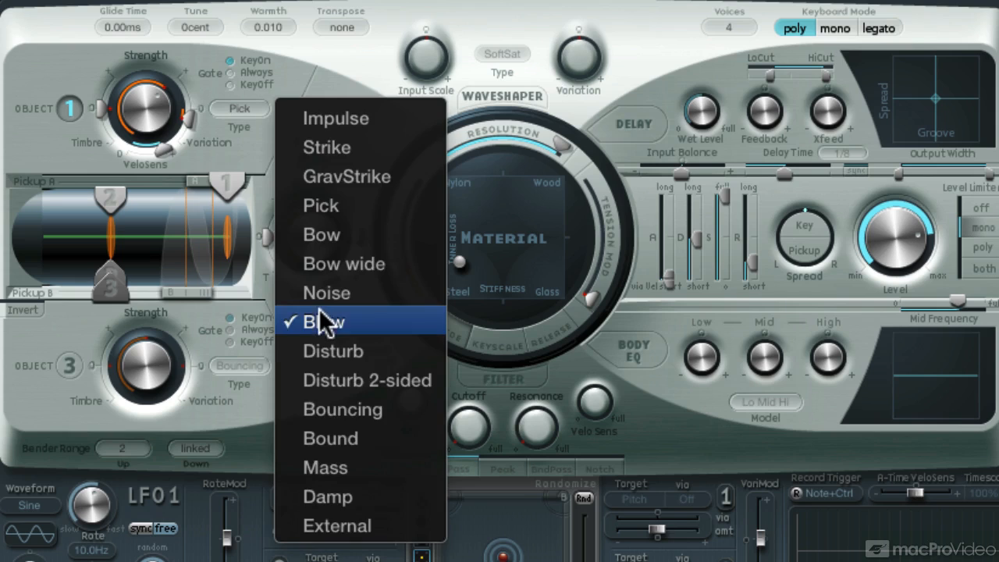
left_click(348, 410)
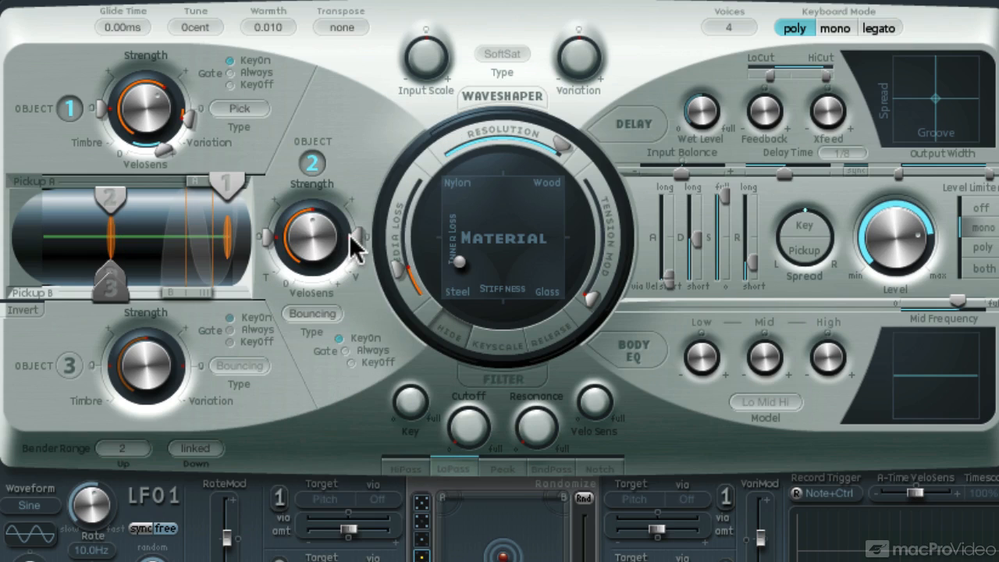
left_click_drag(356, 235, 357, 227)
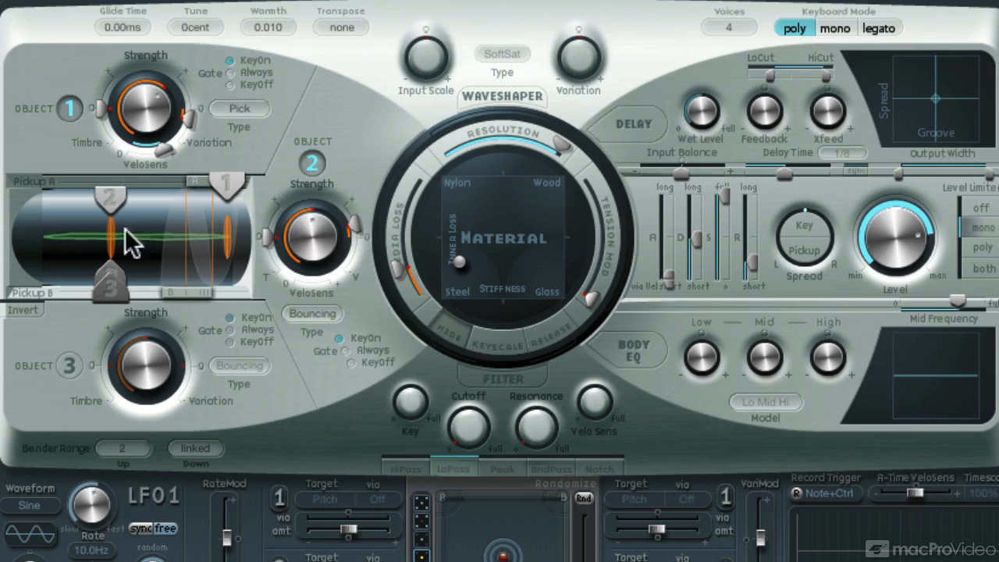
- Move Object 2 to the string end opposite Object 1 and lower its strength
left_click_drag(114, 197, 41, 205)
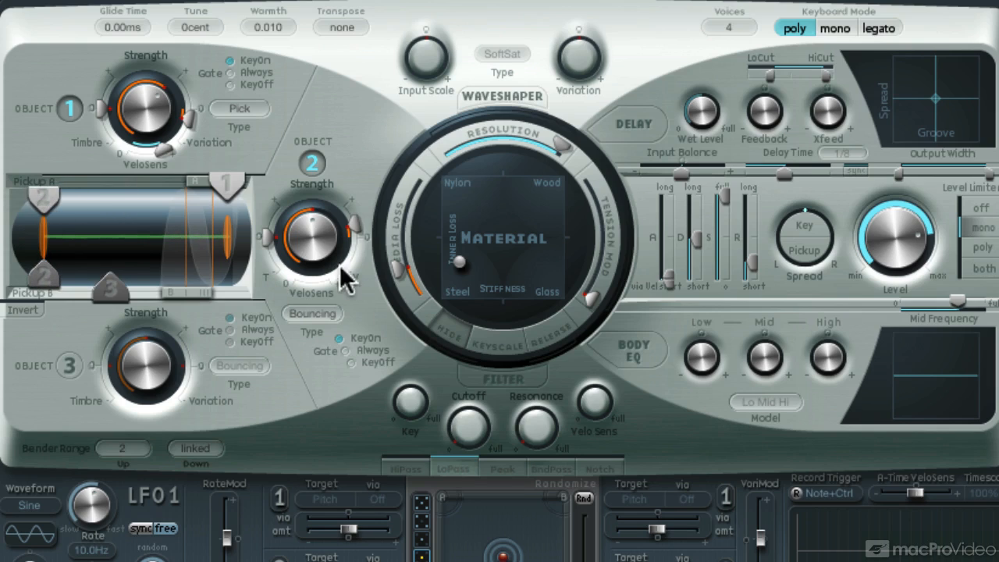
left_click_drag(320, 248, 317, 406)
left_click_drag(317, 316, 318, 275)
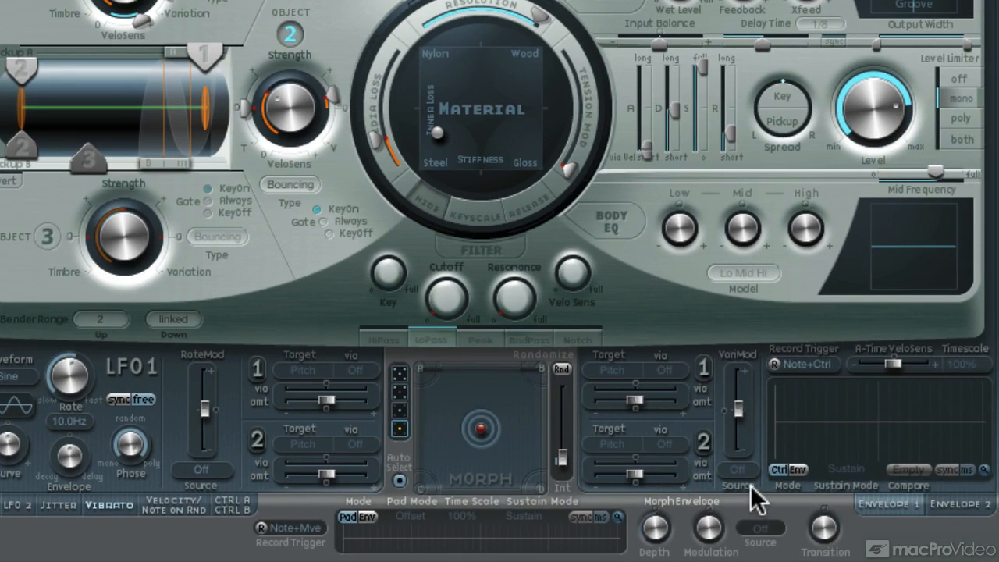
- Assign Envelope 1's first target to Object2 Strength and raise its modulation amount close to the maximum
left_click(612, 369)
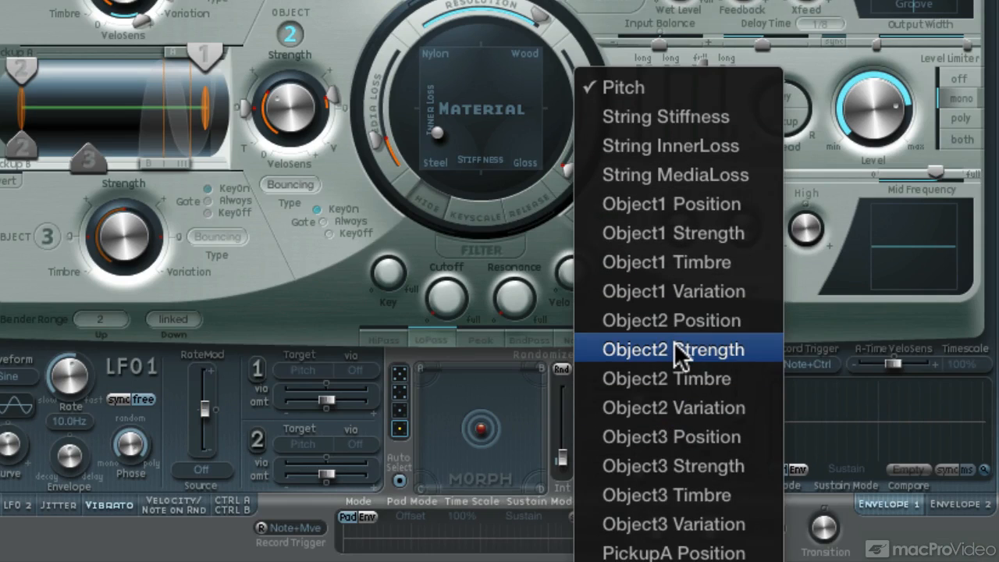
left_click(674, 342)
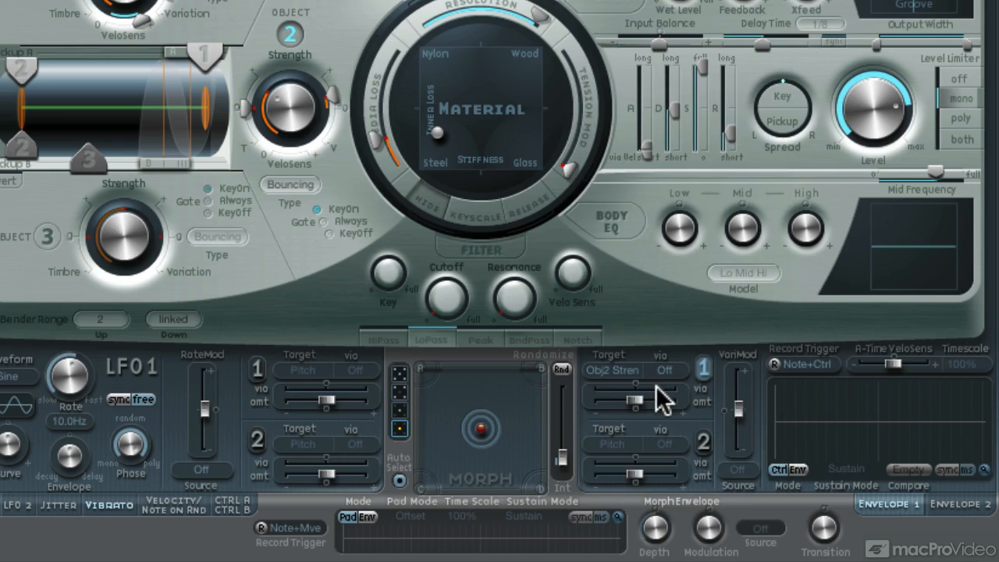
mouse_move(634, 394)
left_click_drag(699, 394, 701, 397)
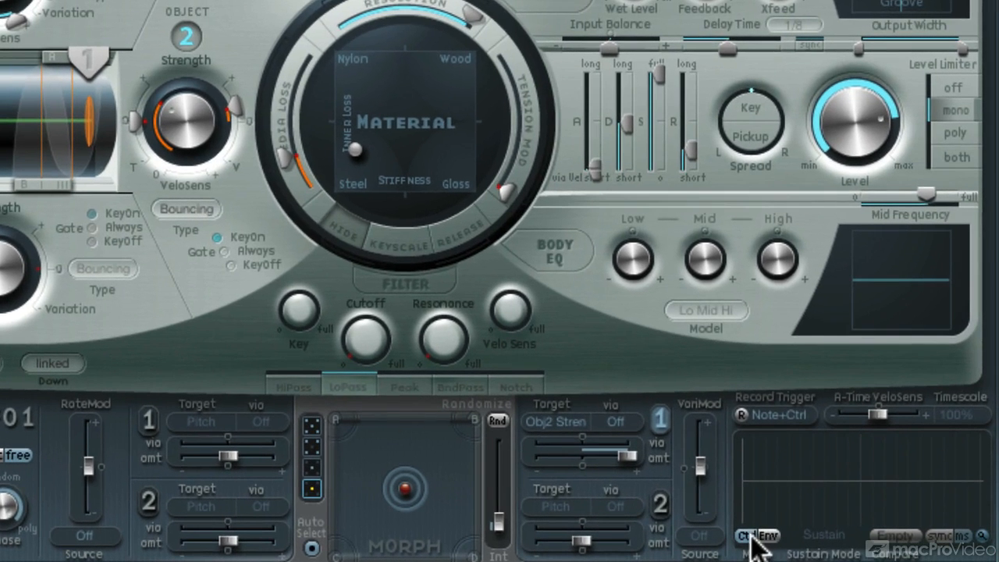
- Activate Envelope 1's envelope curve and pull its three middle points down to the minimum, each slightly earlier in time
left_click(756, 536)
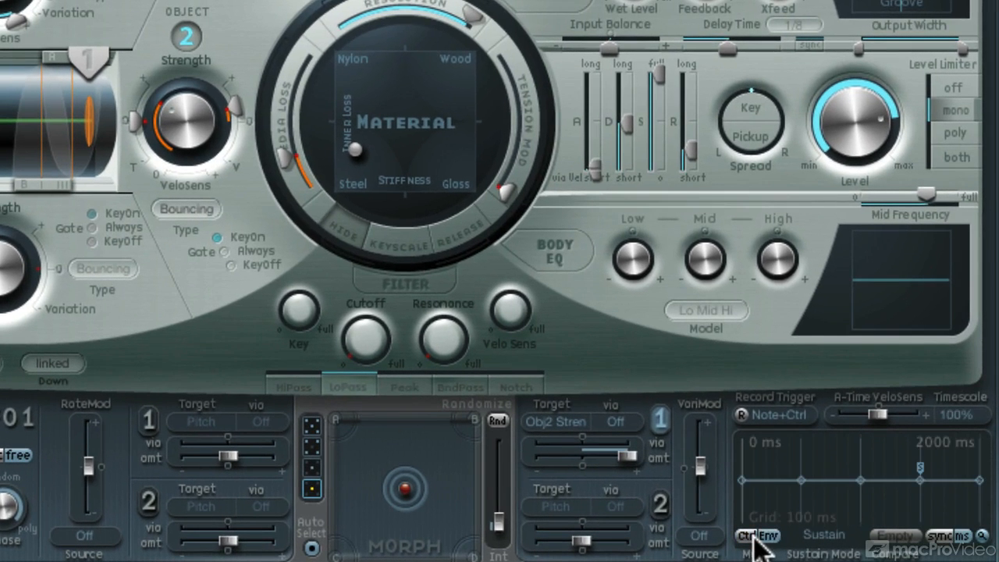
left_click_drag(800, 479, 735, 551)
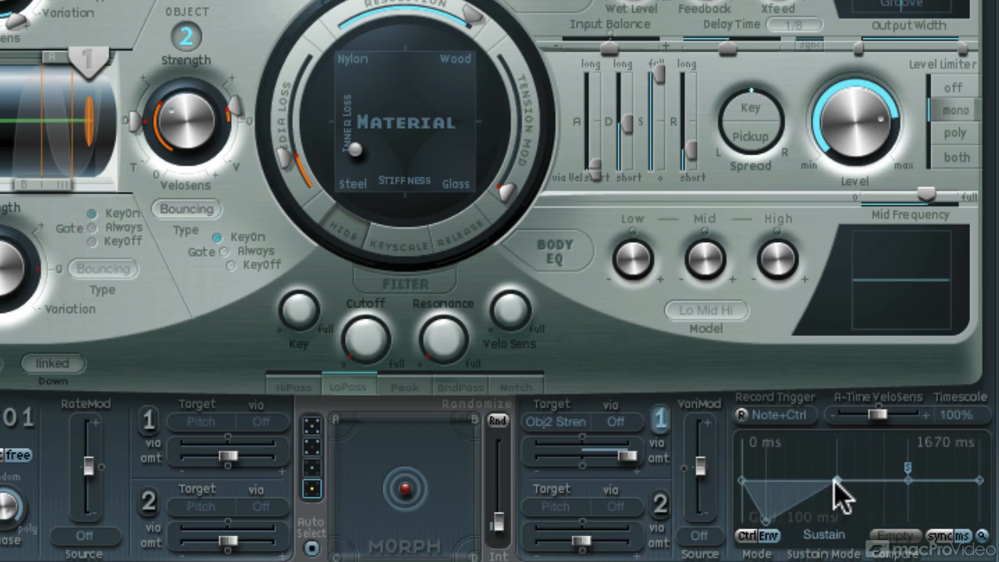
left_click_drag(835, 482, 814, 536)
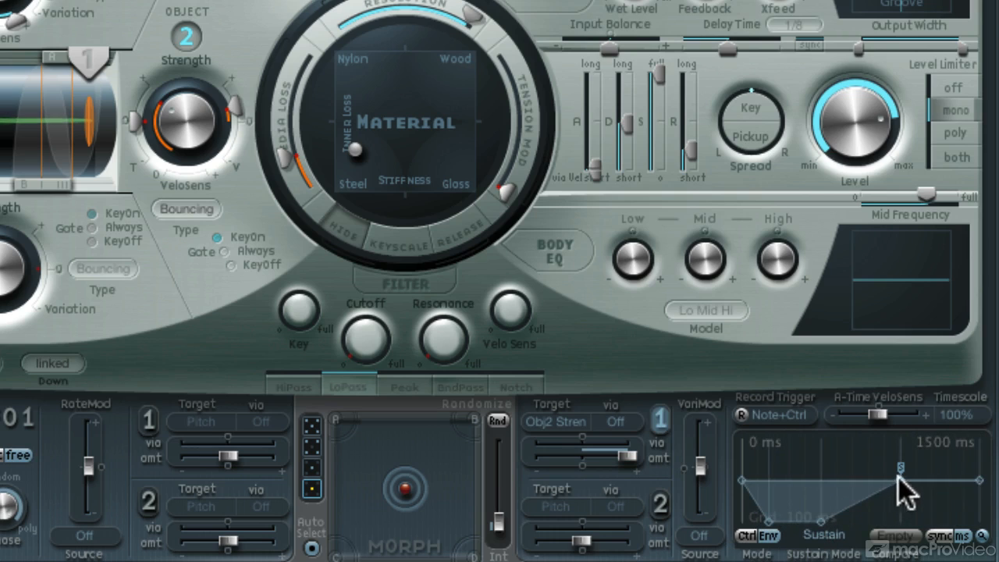
left_click_drag(902, 476, 878, 550)
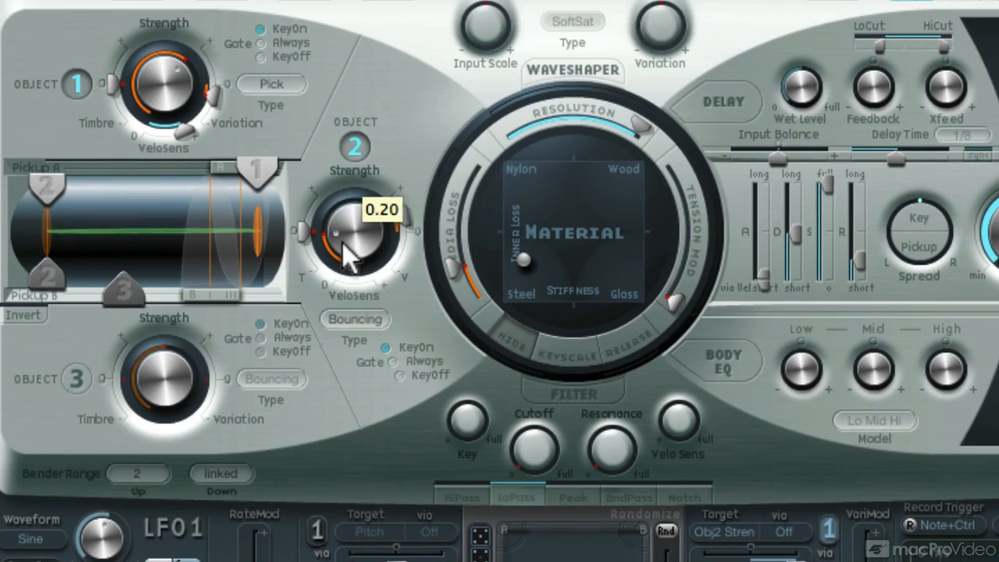
- Fine-tune Object 2 with a strength of 0.20, a slightly higher variation and a raised timbre
mouse_move(402, 212)
left_mouse_down()
mouse_move(397, 205)
mouse_move(403, 242)
mouse_move(404, 210)
left_mouse_up()
left_click_drag(304, 229, 304, 191)
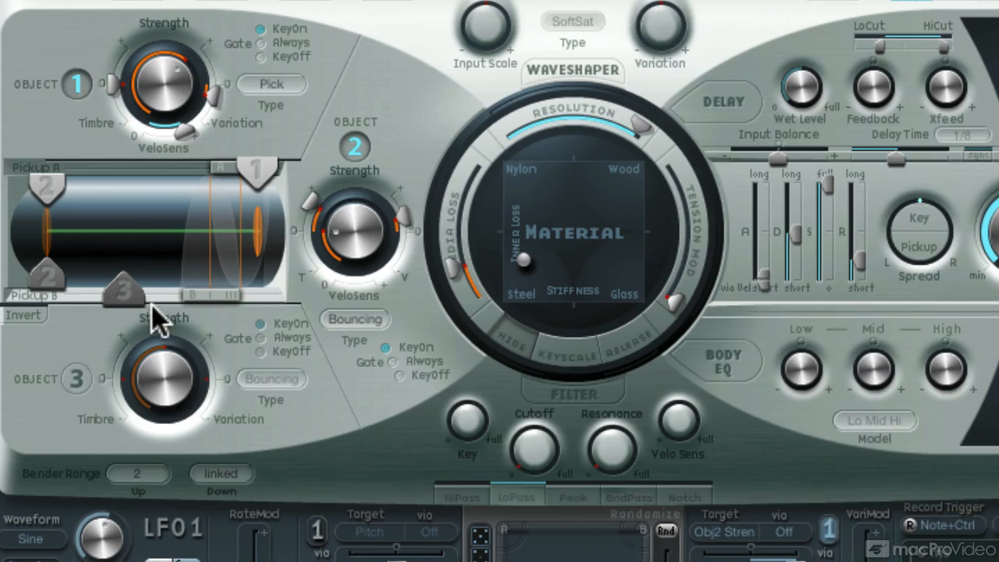
- Enable Object 3 as a Damp type and move it along the string next to Object 1
left_click(76, 378)
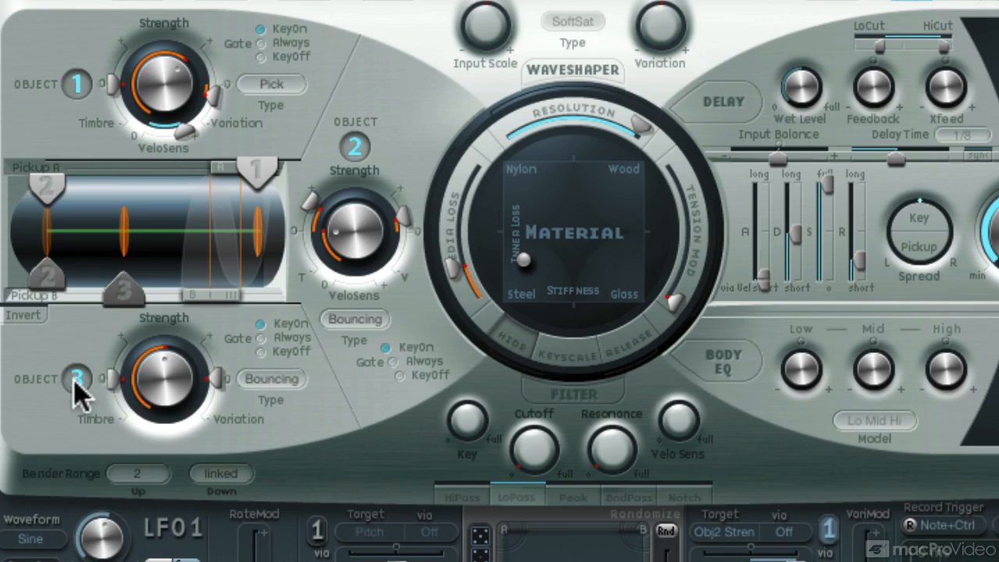
left_click(283, 381)
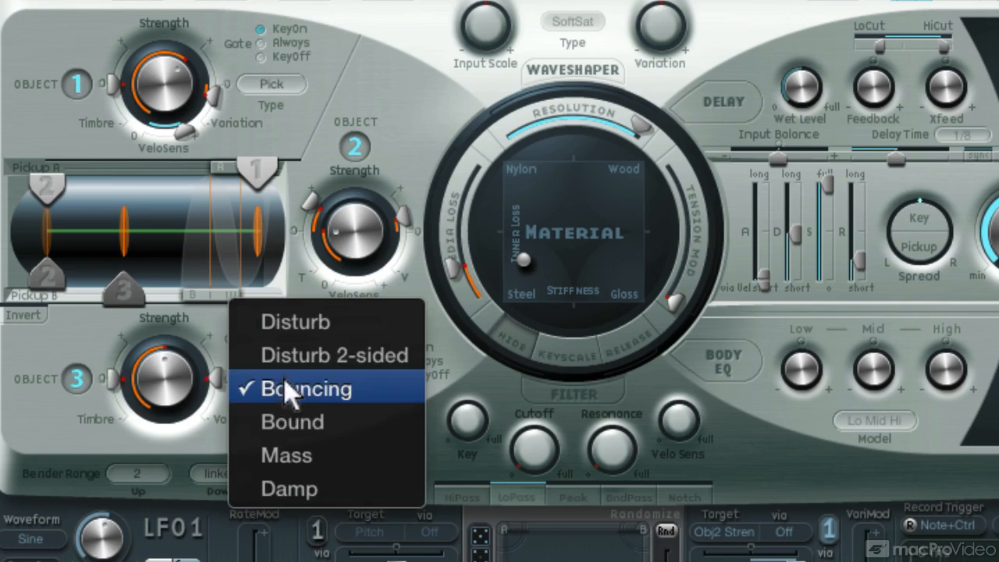
left_click(286, 485)
left_click_drag(100, 292, 313, 285)
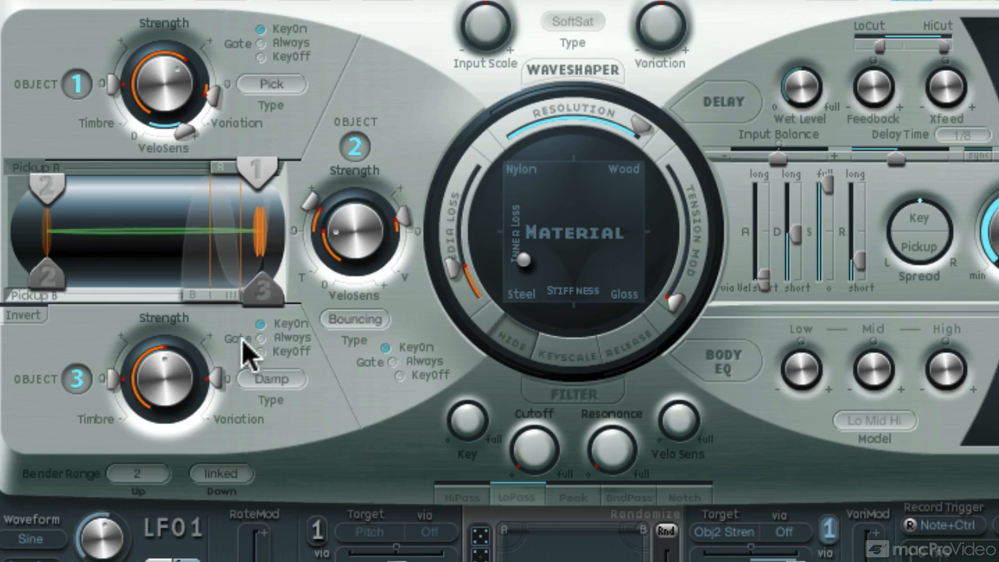
- Raise Object 3's strength, set its variation to about -0.54 and lower its timbre slightly
left_click_drag(191, 369, 167, 330)
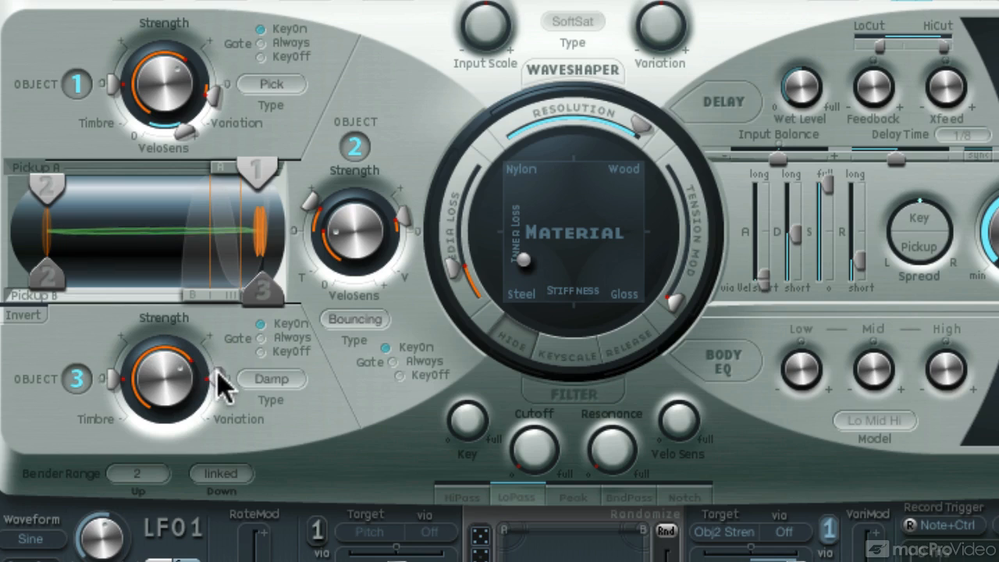
left_click_drag(218, 372, 219, 392)
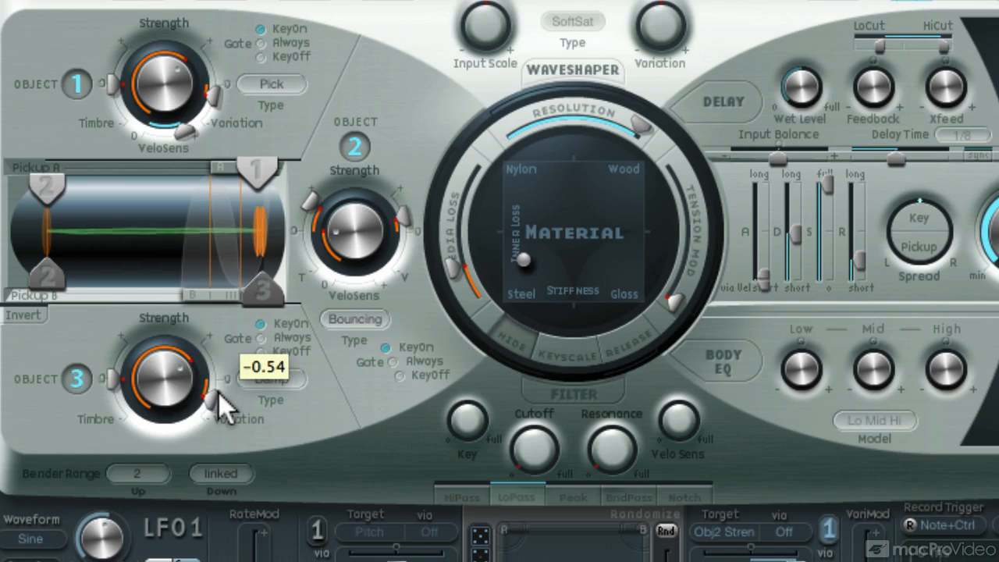
mouse_move(110, 379)
left_mouse_down()
mouse_move(118, 321)
mouse_move(129, 441)
mouse_move(117, 383)
left_mouse_up()
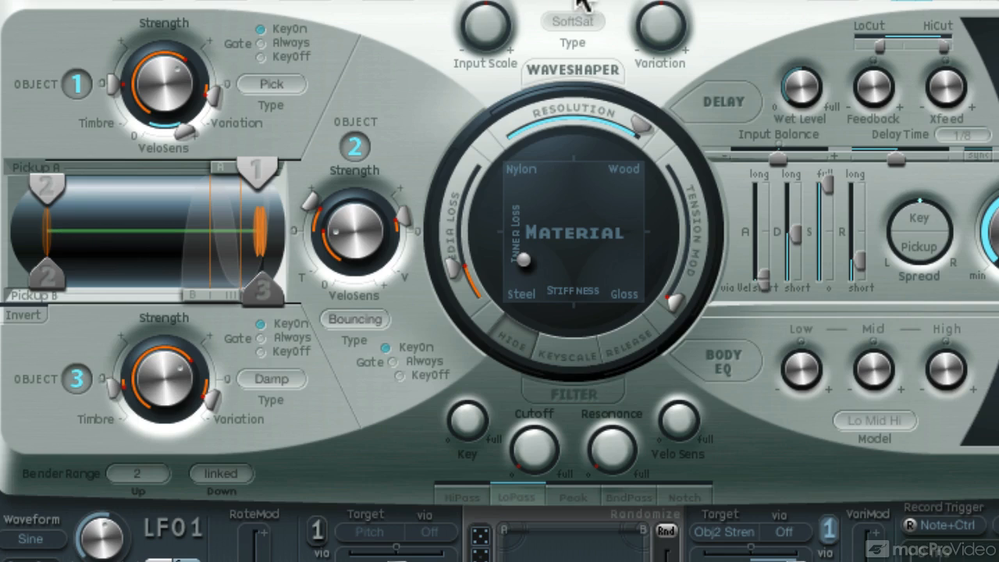
- Enable the Waveshaper with the Vari Drive type and raise its variation and input scale
left_click(576, 72)
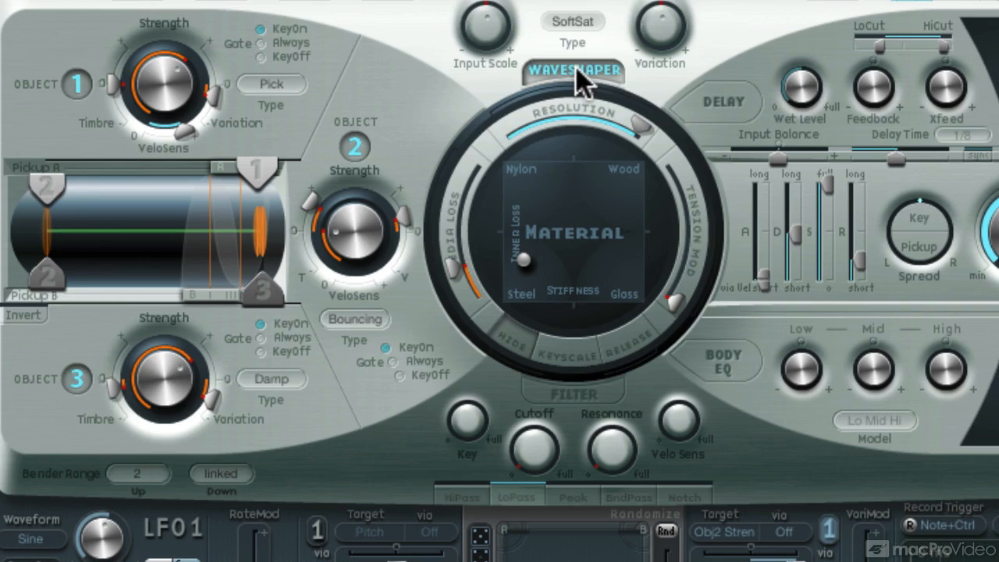
left_click(578, 24)
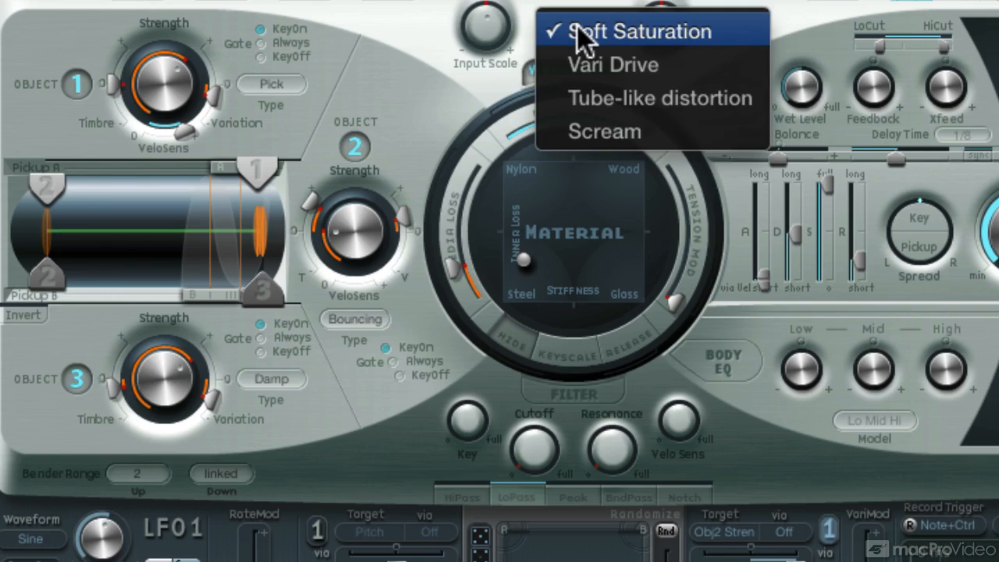
left_click(575, 67)
left_click_drag(660, 39, 657, 14)
mouse_move(484, 25)
left_mouse_down()
mouse_move(485, 8)
mouse_move(484, 34)
left_mouse_up()
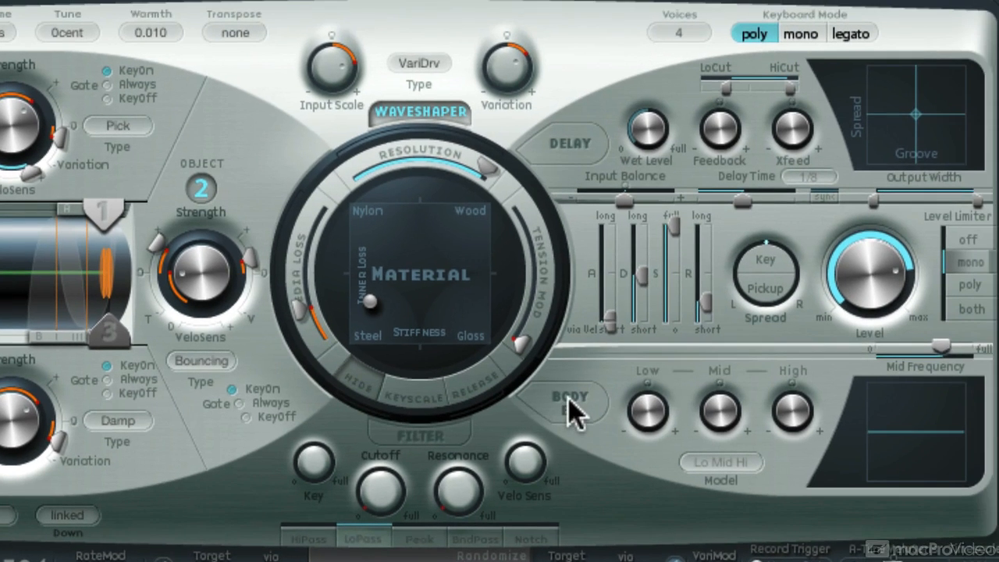
- Enable the Body EQ and boost its mid band
left_click(699, 370)
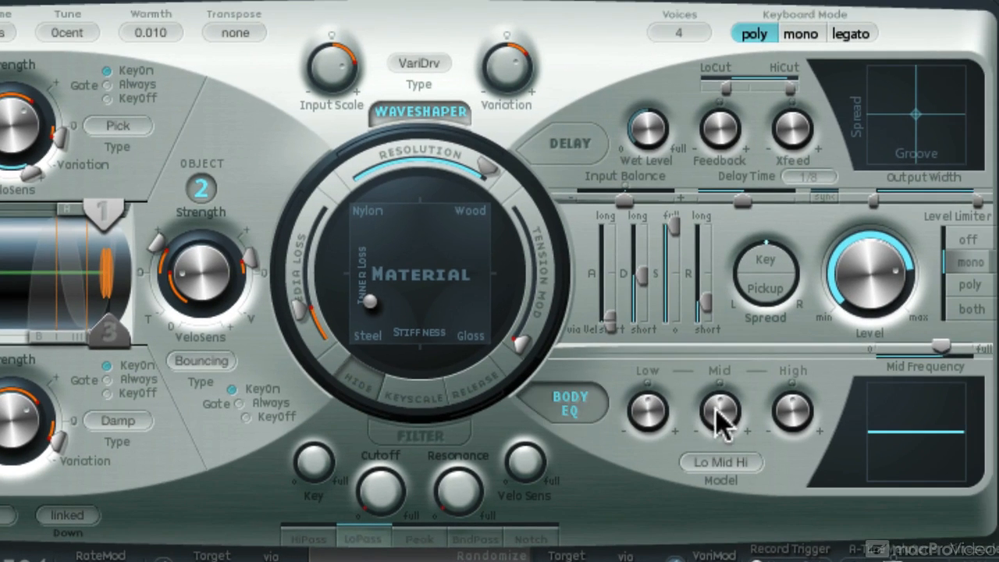
left_click_drag(716, 409, 712, 355)
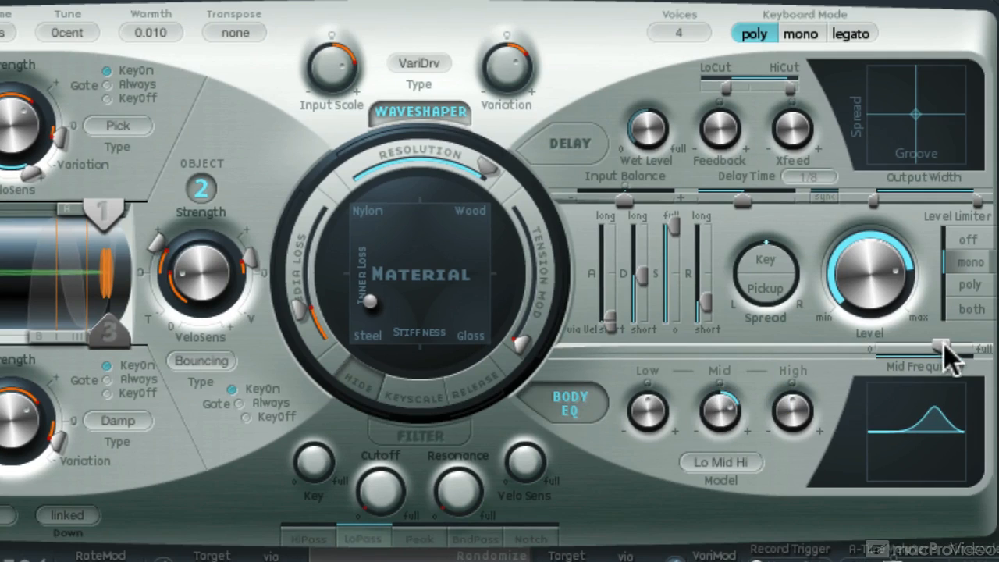
- Lower the Body EQ's mid frequency, boost its high band slightly and fine-tune the mid band's gain and frequency
left_click_drag(942, 344, 927, 343)
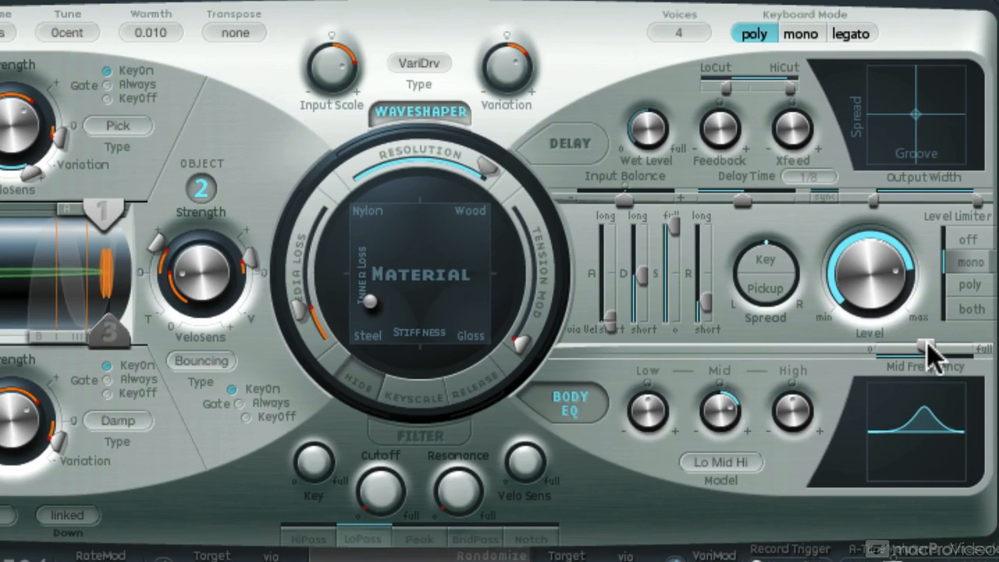
left_click_drag(793, 410, 795, 389)
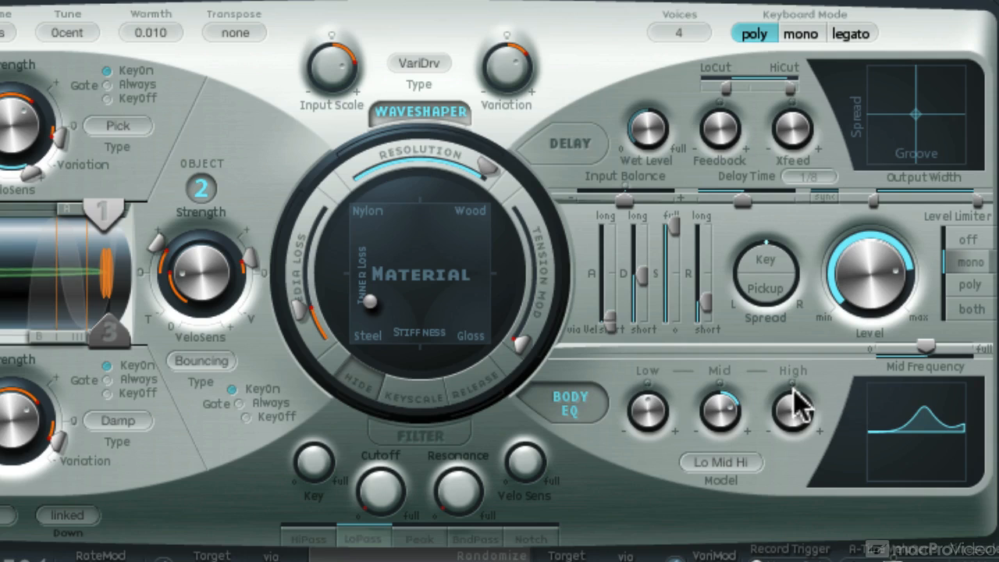
left_click_drag(719, 410, 720, 410)
left_click_drag(719, 407, 720, 416)
left_click_drag(921, 336, 927, 337)
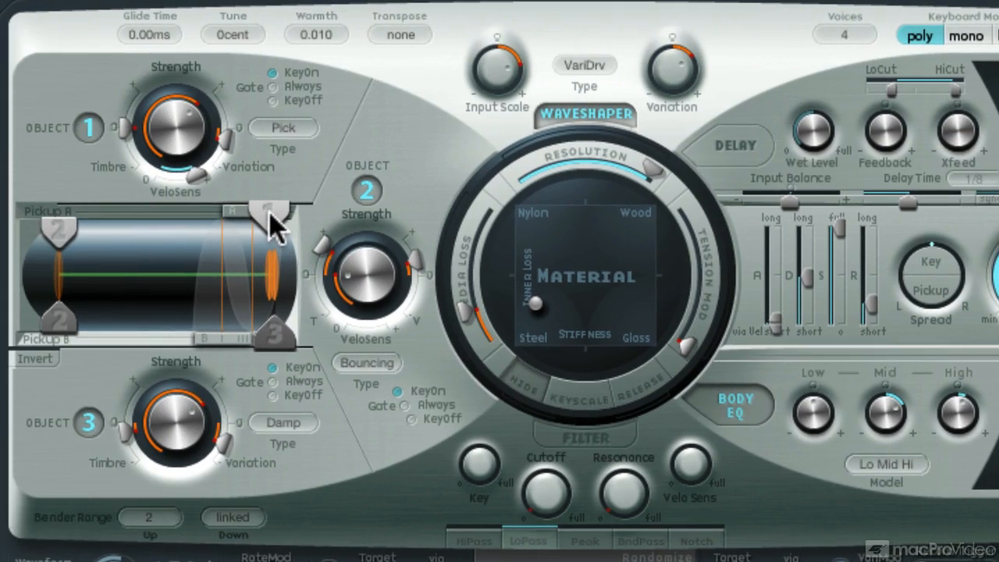
- Try Object 1 at a different point on the string and shift both pickups slightly away from it
mouse_move(270, 212)
left_mouse_down()
mouse_move(281, 214)
mouse_move(265, 213)
left_mouse_up()
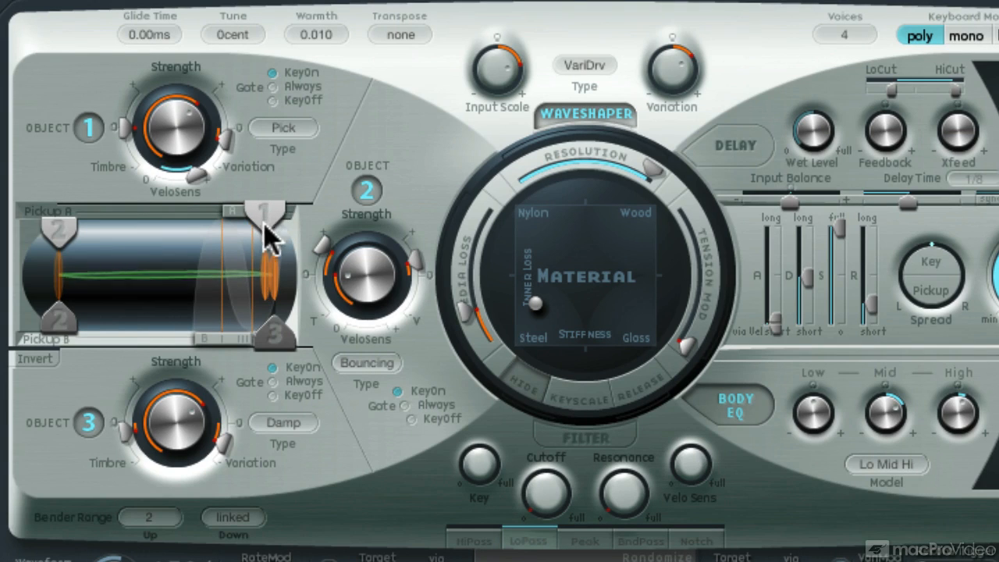
left_click_drag(211, 336, 202, 335)
left_click_drag(233, 212, 263, 212)
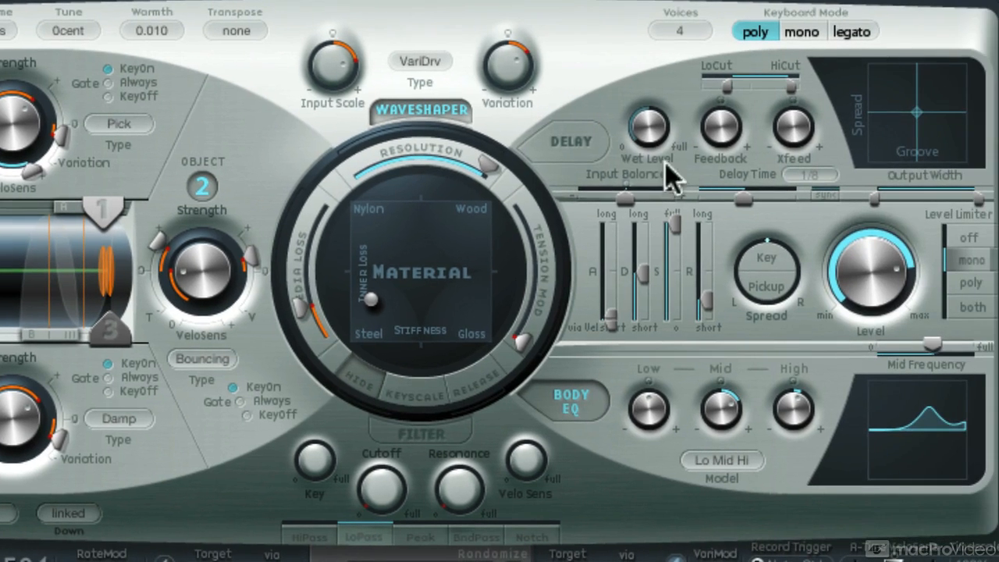
- Enable the Delay with a 1/16 delay time, and reduce its wet level and HiCut
left_click(574, 137)
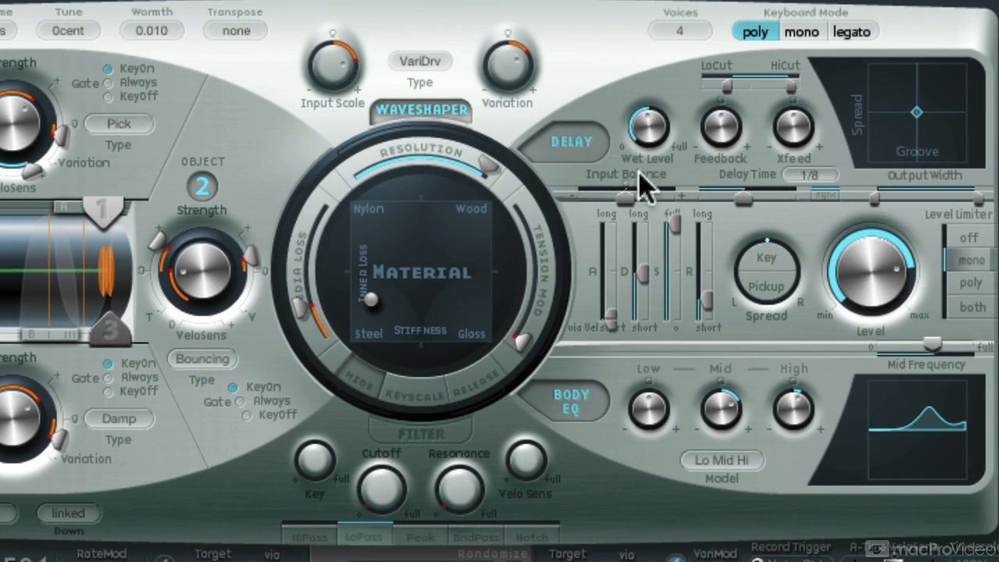
left_click_drag(744, 196, 729, 199)
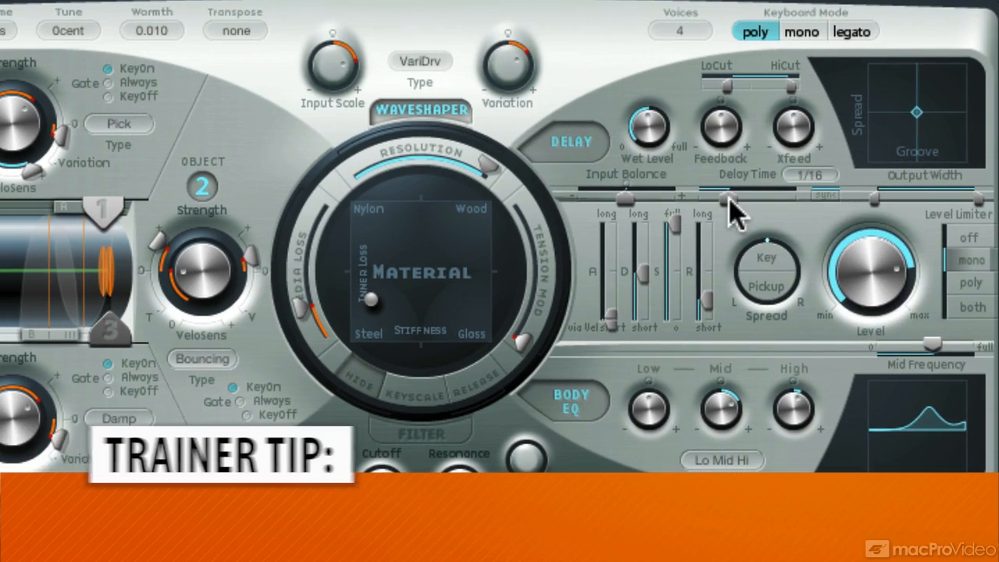
left_click_drag(651, 125, 659, 183)
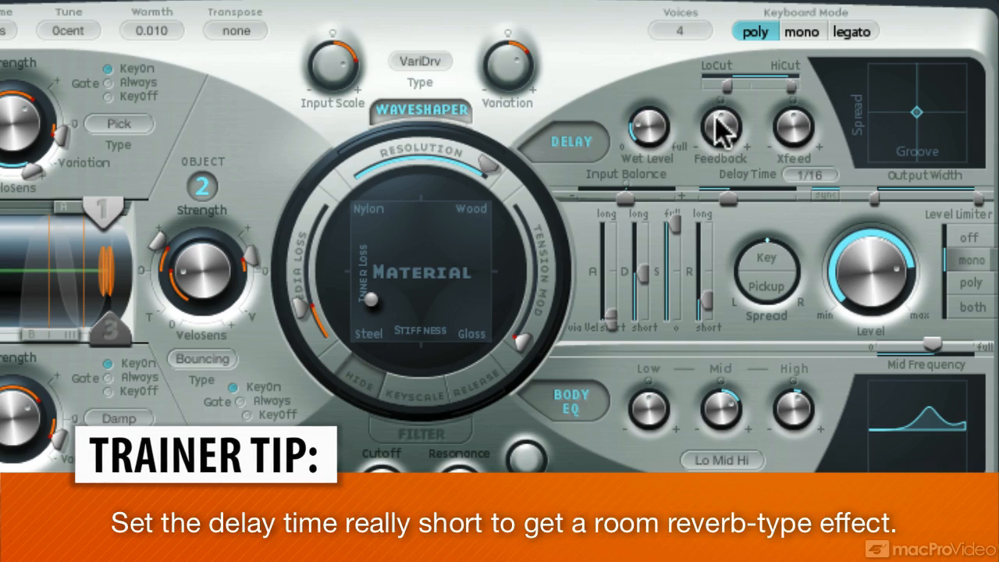
mouse_move(787, 81)
left_click_drag(787, 81, 764, 81)
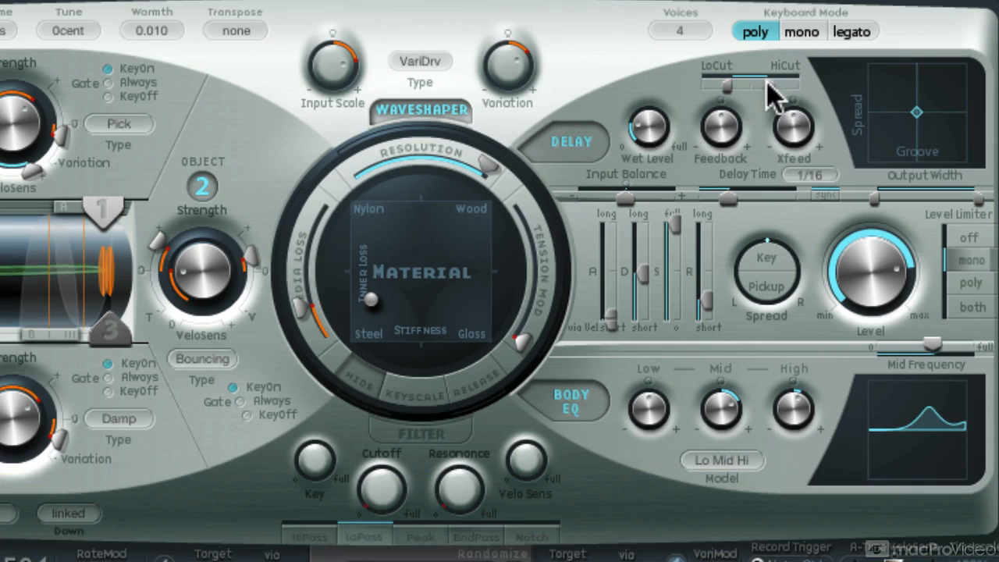
- Raise the delay's feedback slightly and its Xfeed to about 23%, and nudge its Groove value up
mouse_move(718, 129)
left_click_drag(718, 128, 717, 106)
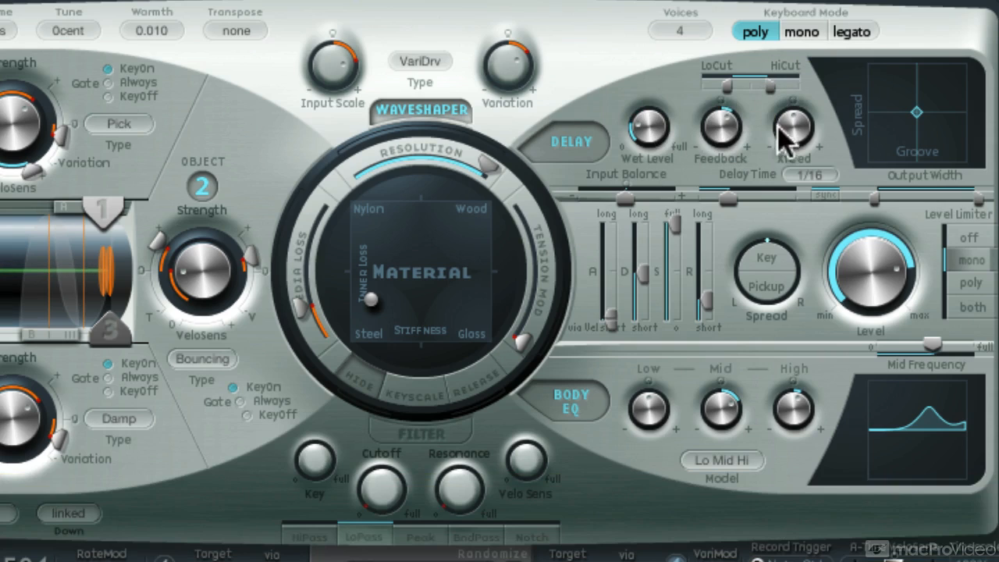
left_click_drag(792, 136, 793, 121)
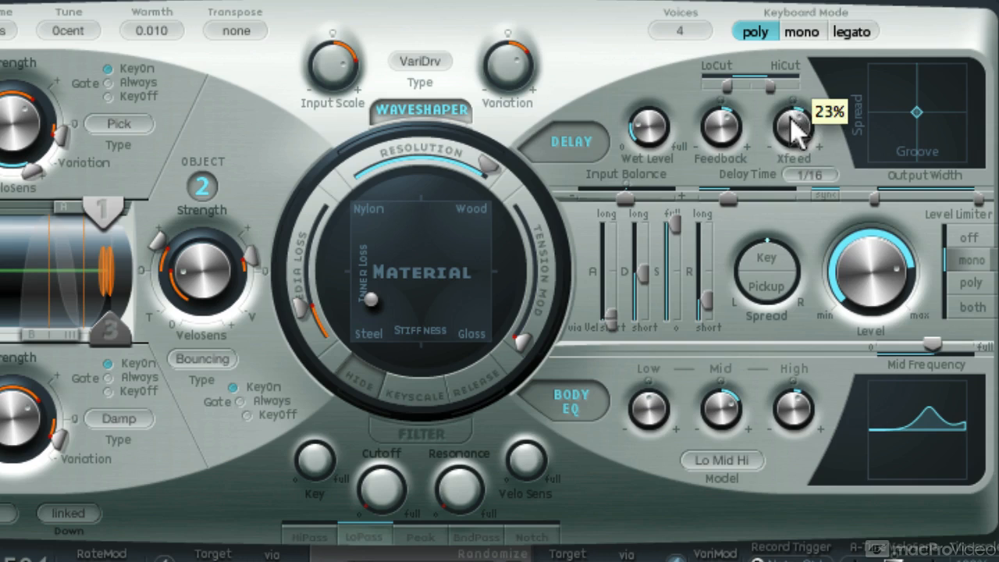
left_click(917, 115)
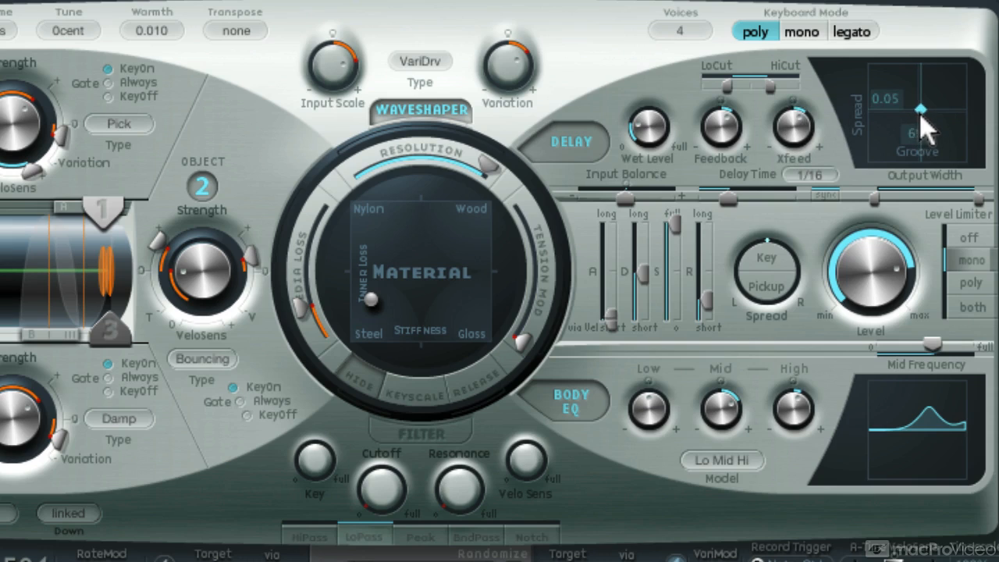
left_click_drag(920, 114, 919, 123)
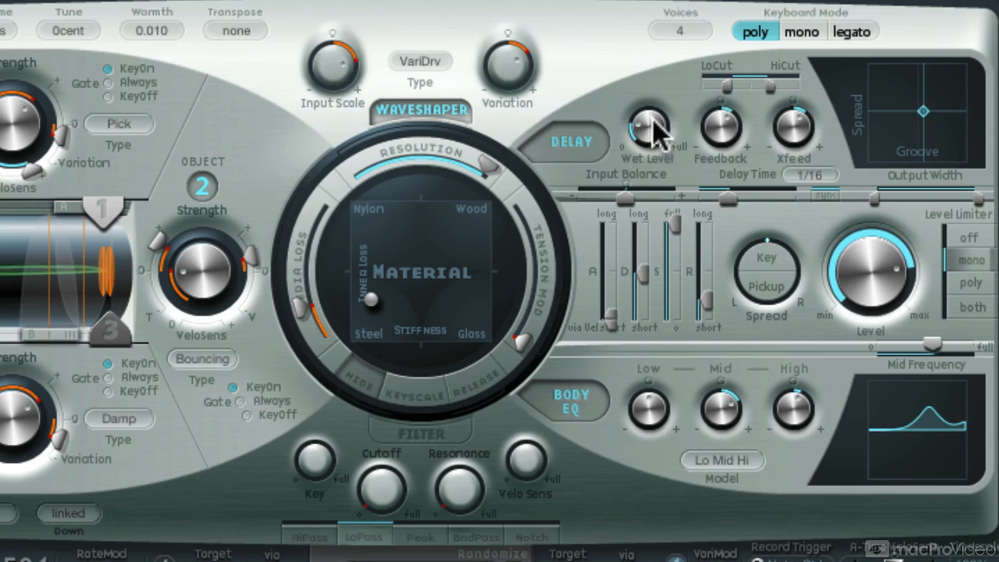
mouse_move(653, 127)
- Show the Material keyscale controls and lower Media Loss scaling for high and low notes, fine-tuning the main Media Loss amount
left_click(421, 390)
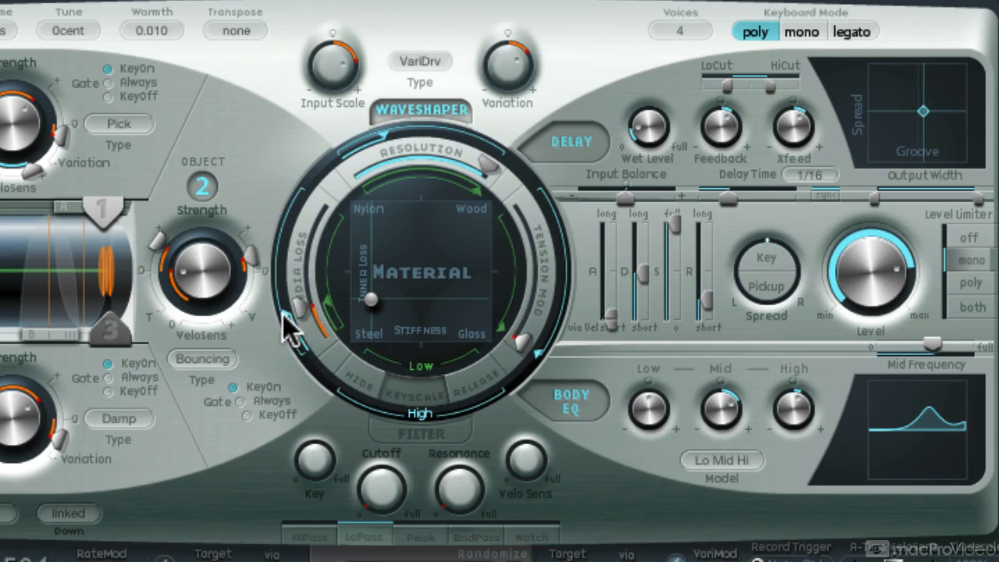
left_click_drag(286, 313, 334, 317)
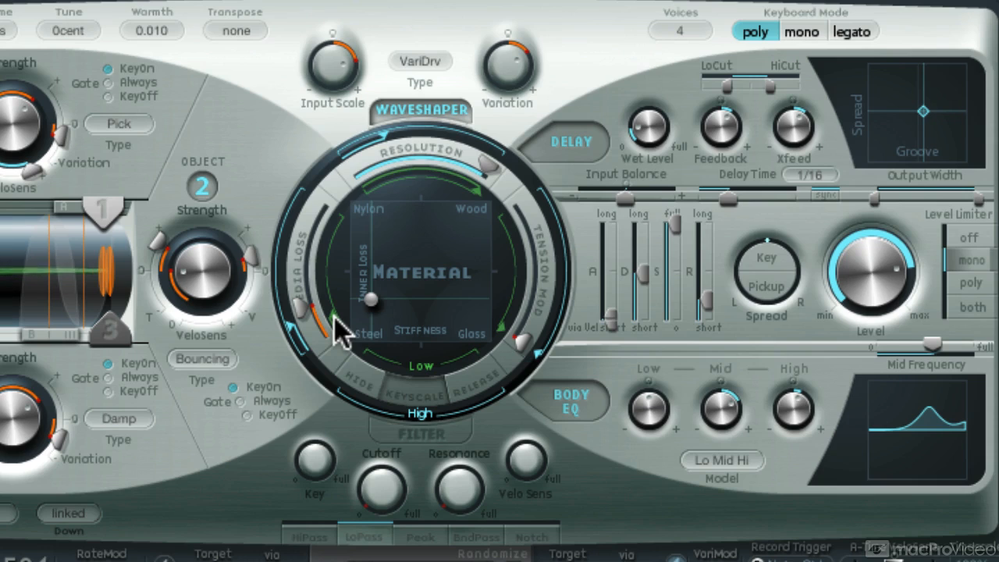
left_click_drag(299, 314, 299, 316)
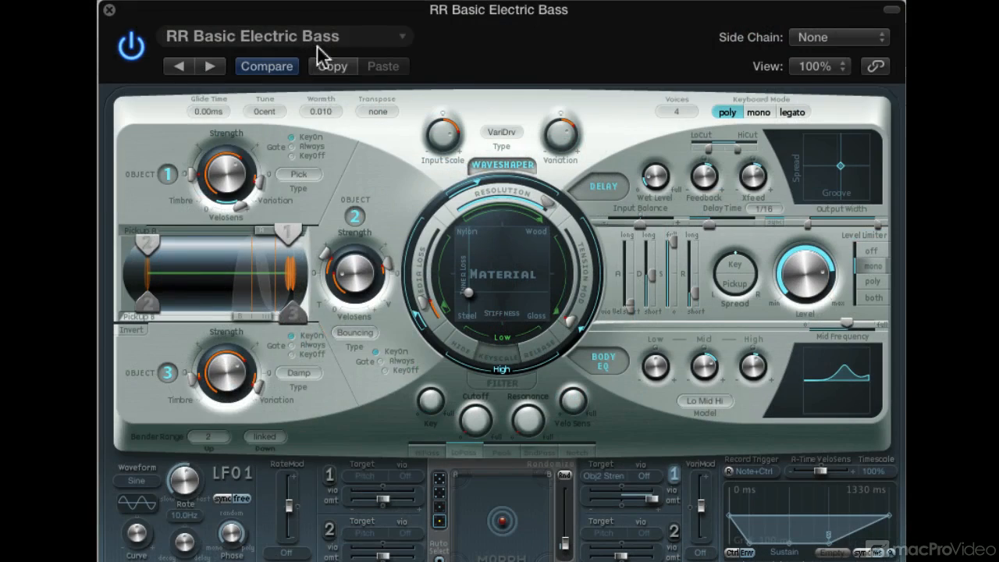
- Save the patch as a new setting named "RR Basic Electric Guitar" in the Sculpture folder
left_click(312, 37)
left_click(248, 231)
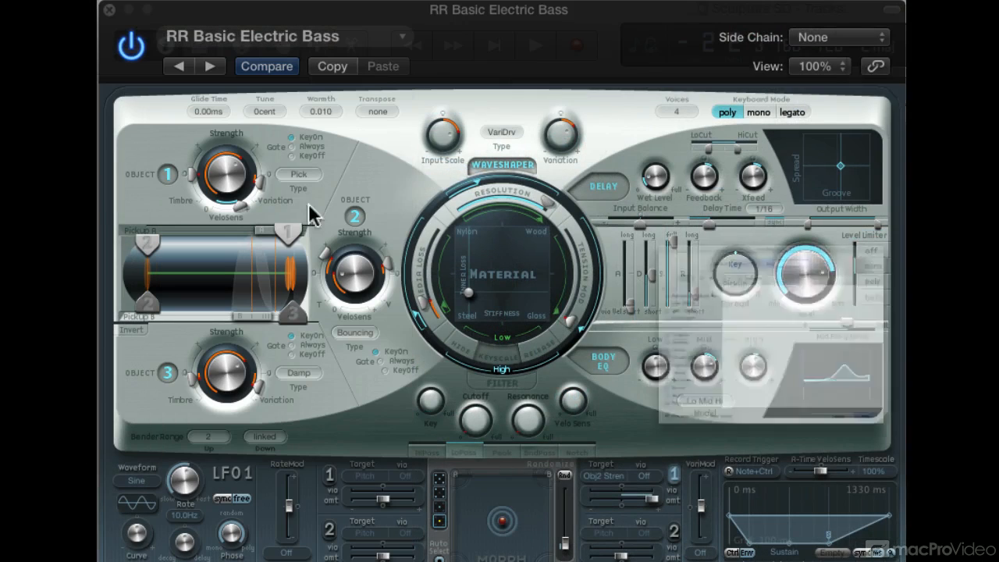
left_click_drag(676, 125, 781, 125)
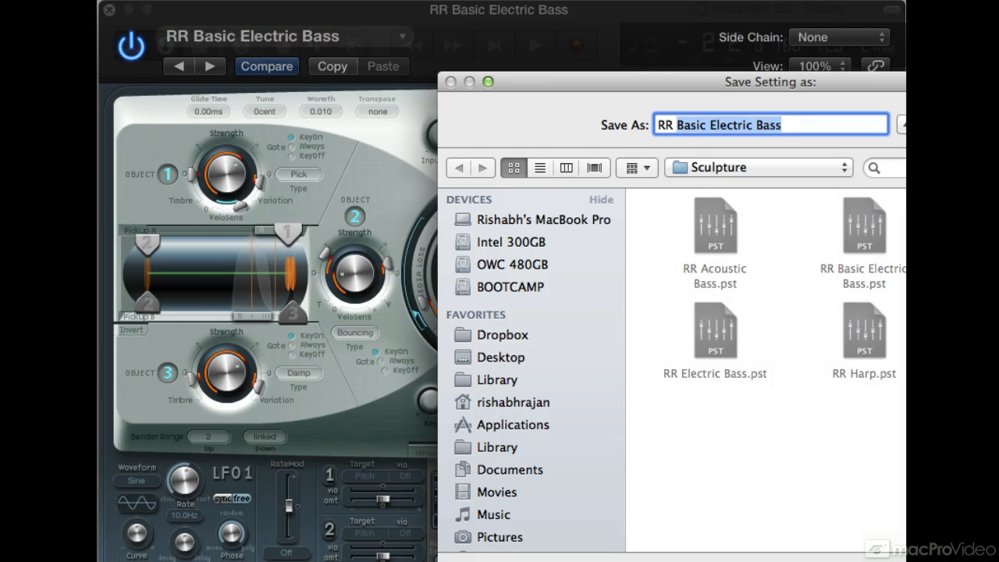
type("B")
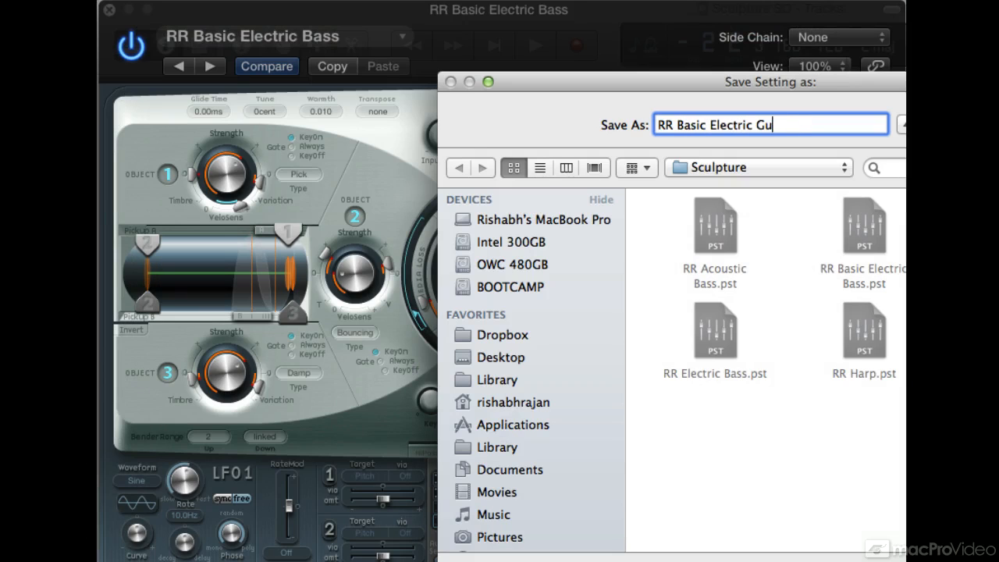
key("Return")
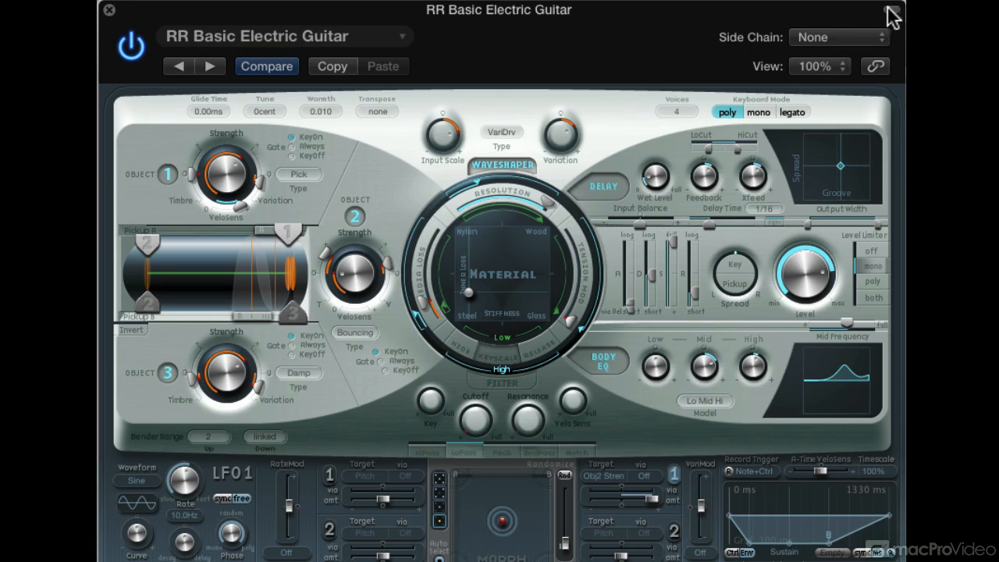